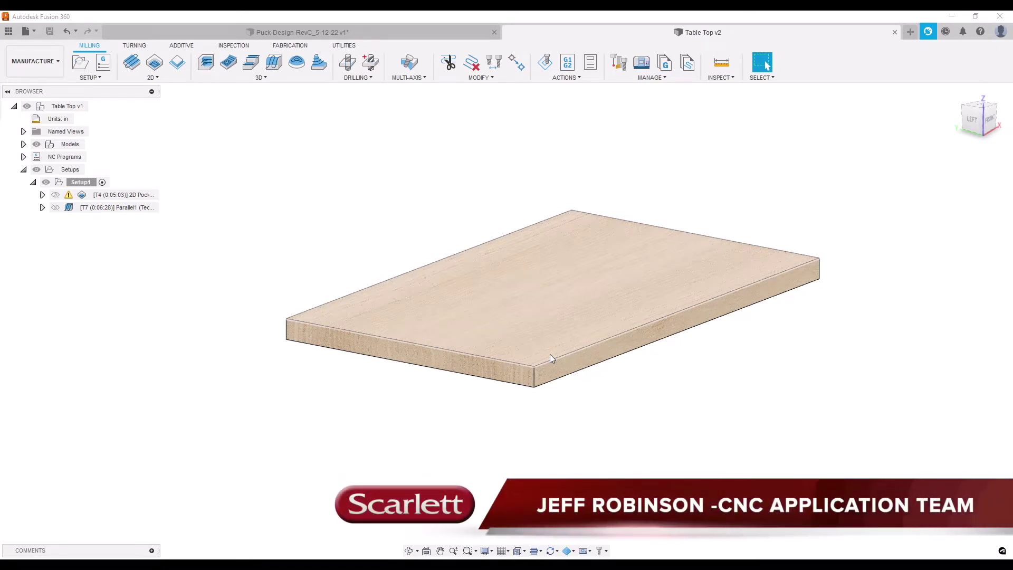
- Pan the view to reposition the table top on screen
{"action": "middle_click_drag", "start_coordinate": [648, 439], "coordinate": [616, 425]}
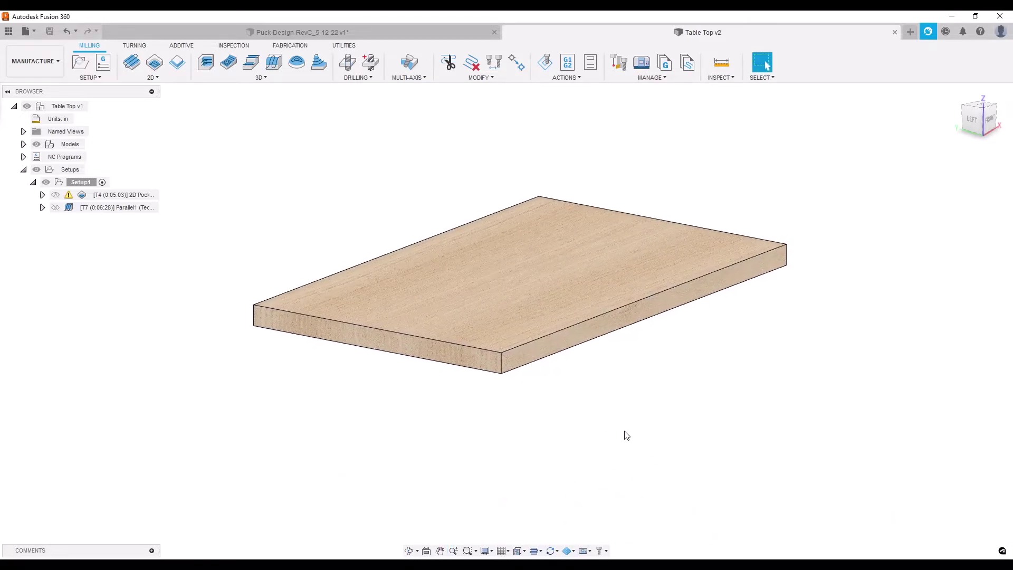
{"action": "middle_click_drag", "start_coordinate": [626, 434], "coordinate": [646, 425]}
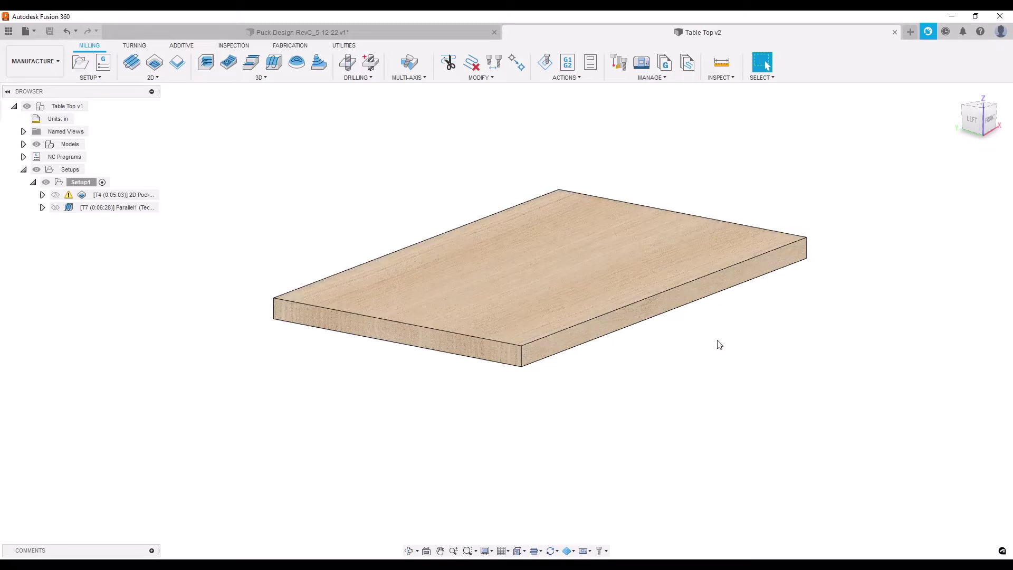
{"action": "middle_click_drag", "start_coordinate": [717, 345], "coordinate": [656, 398]}
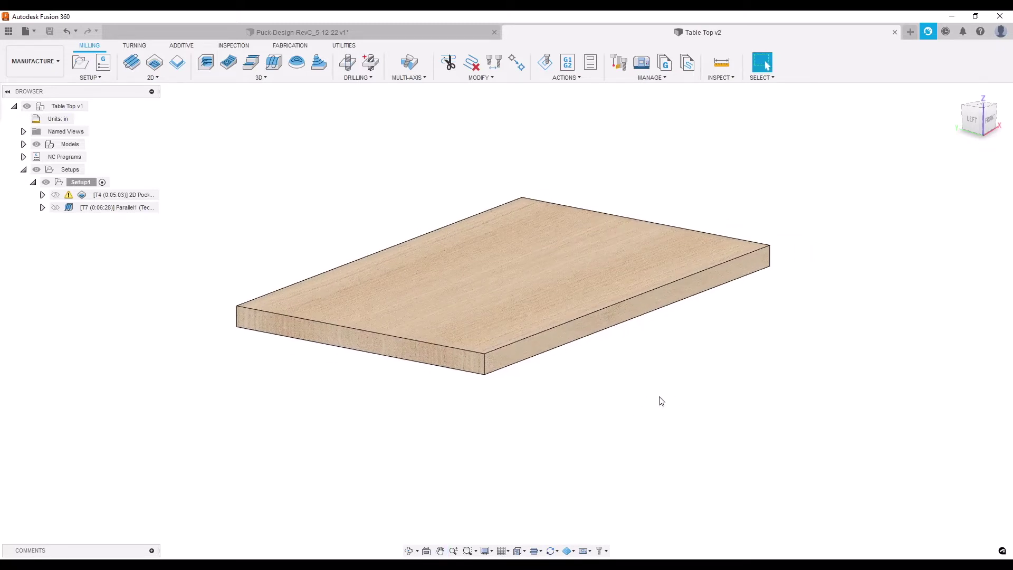
{"action": "middle_click_drag", "start_coordinate": [569, 410], "coordinate": [600, 415]}
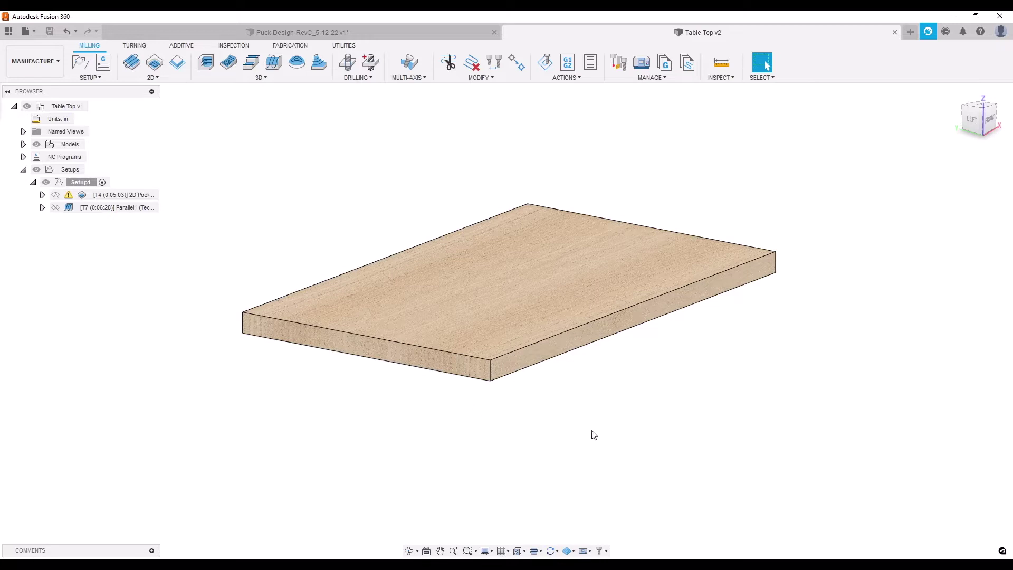
{"action": "mouse_move", "coordinate": [594, 435]}
{"action": "middle_mouse_down"}
{"action": "mouse_move", "coordinate": [619, 430]}
{"action": "mouse_move", "coordinate": [603, 434]}
{"action": "middle_mouse_up"}
{"action": "key", "text": "Escape"}
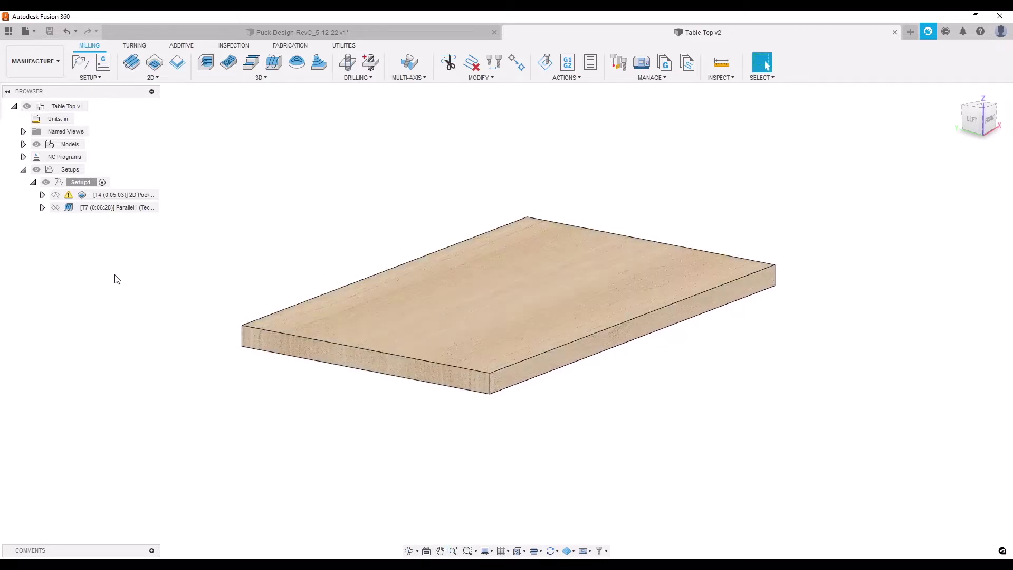
- Select Setup1 to inspect the slab's stock box from the side, then deselect it
{"action": "left_click", "coordinate": [85, 183]}
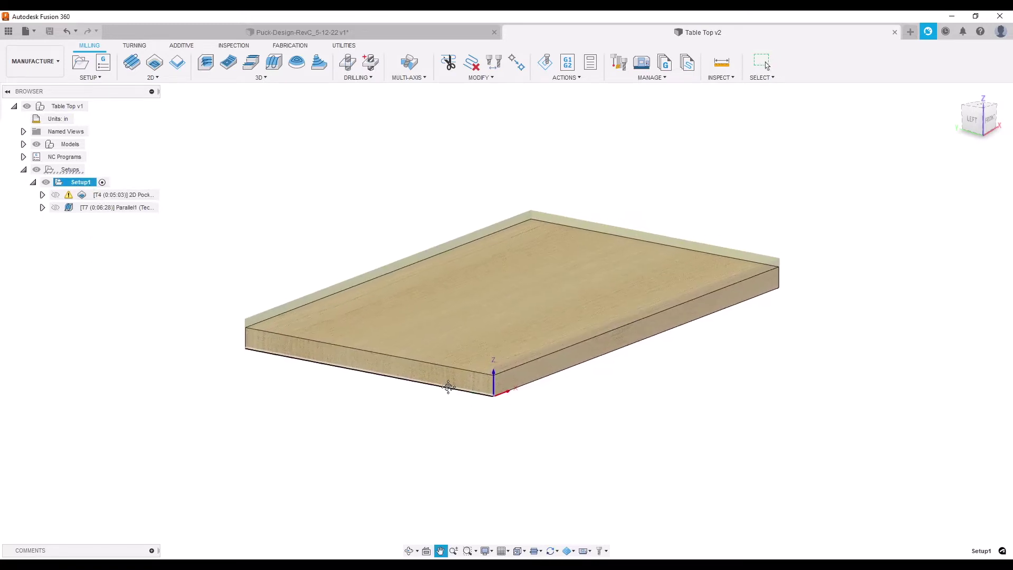
{"action": "middle_click_drag", "start_coordinate": [413, 409], "coordinate": [468, 411]}
{"action": "key", "text": "Escape"}
{"action": "scroll", "coordinate": [496, 295], "scroll_direction": "up", "scroll_amount": 5}
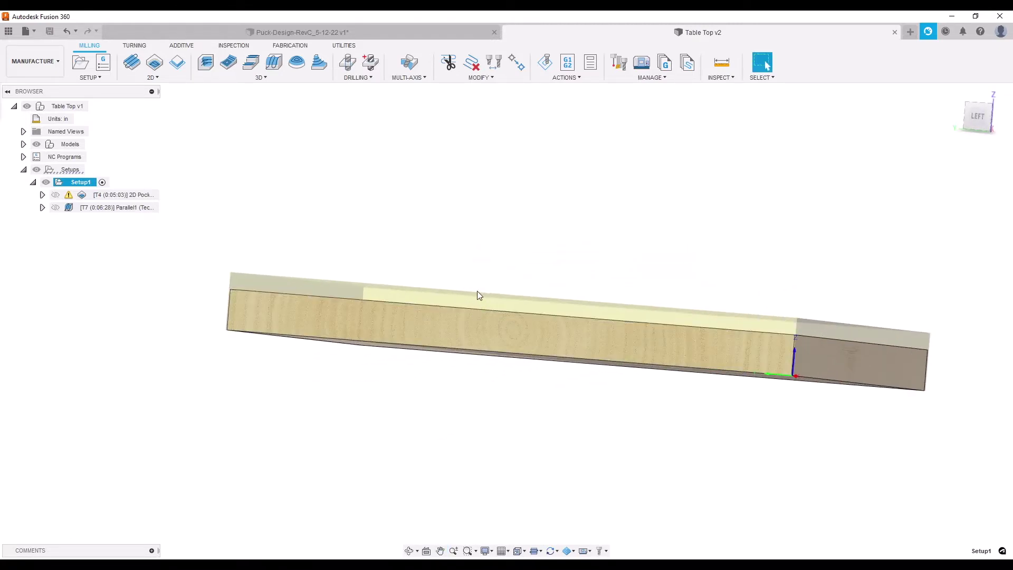
{"action": "middle_click_drag", "start_coordinate": [505, 302], "coordinate": [499, 323]}
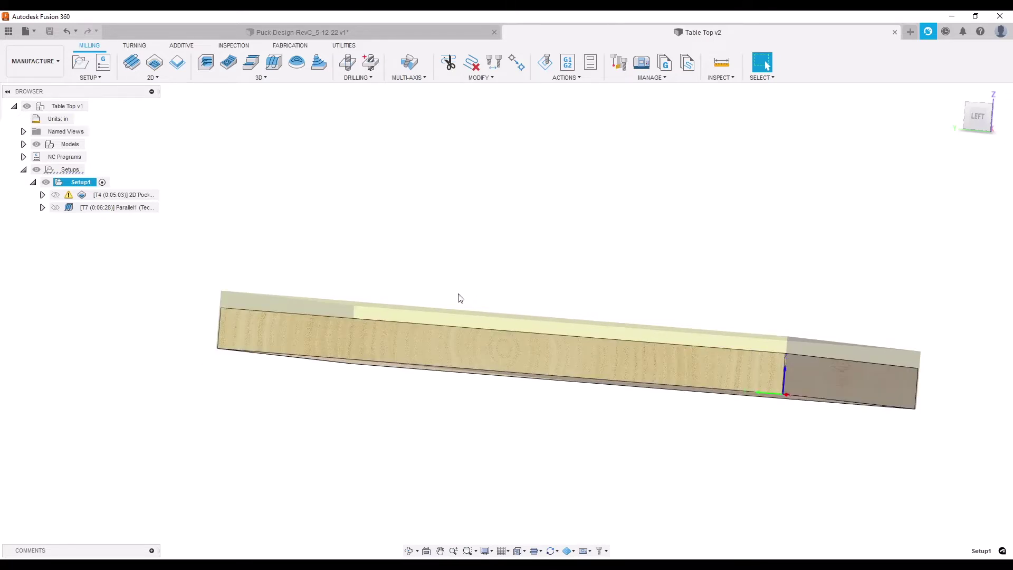
{"action": "middle_click_drag", "start_coordinate": [475, 221], "coordinate": [490, 354], "text": "shift"}
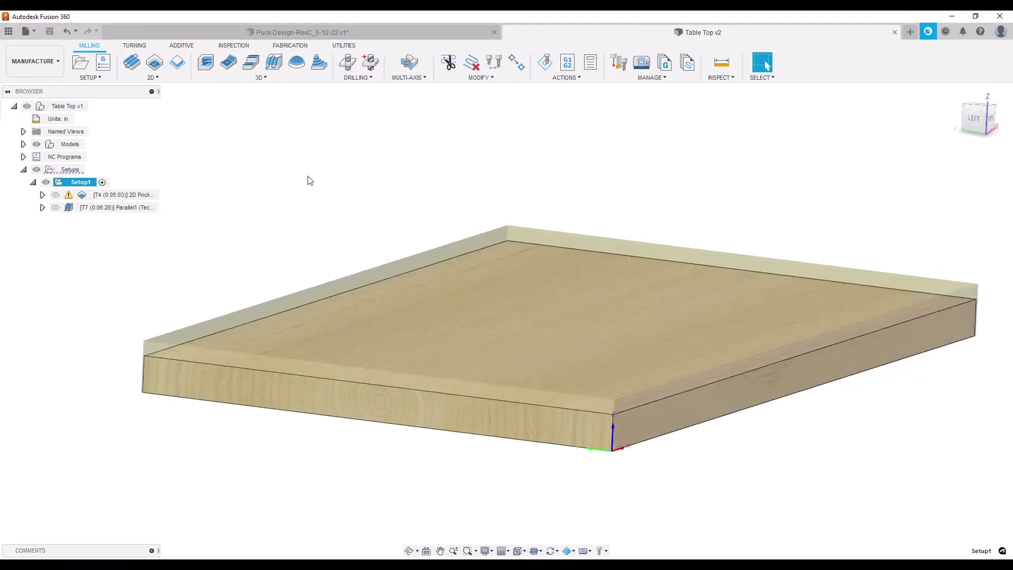
{"action": "left_click", "coordinate": [307, 179]}
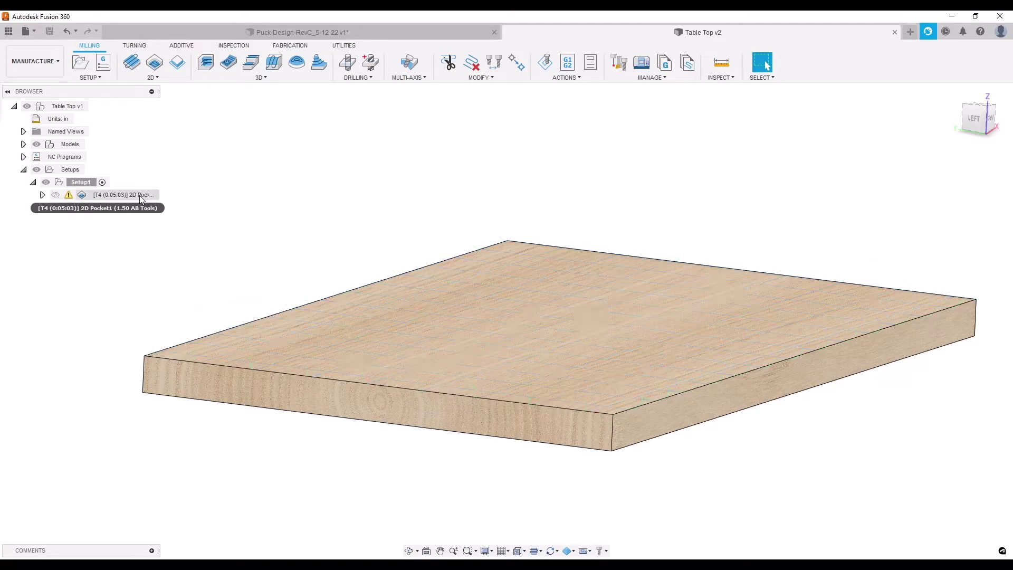
- Show the 2D Pocket1 toolpath from above and bring up its context menu
{"action": "left_click", "coordinate": [141, 196]}
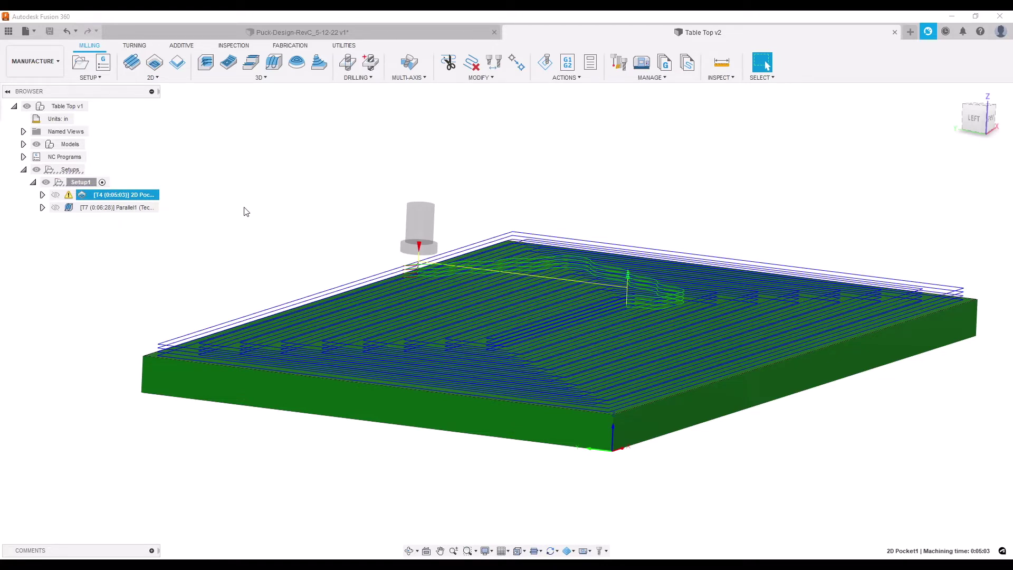
{"action": "middle_click_drag", "start_coordinate": [303, 236], "coordinate": [384, 179], "text": "shift"}
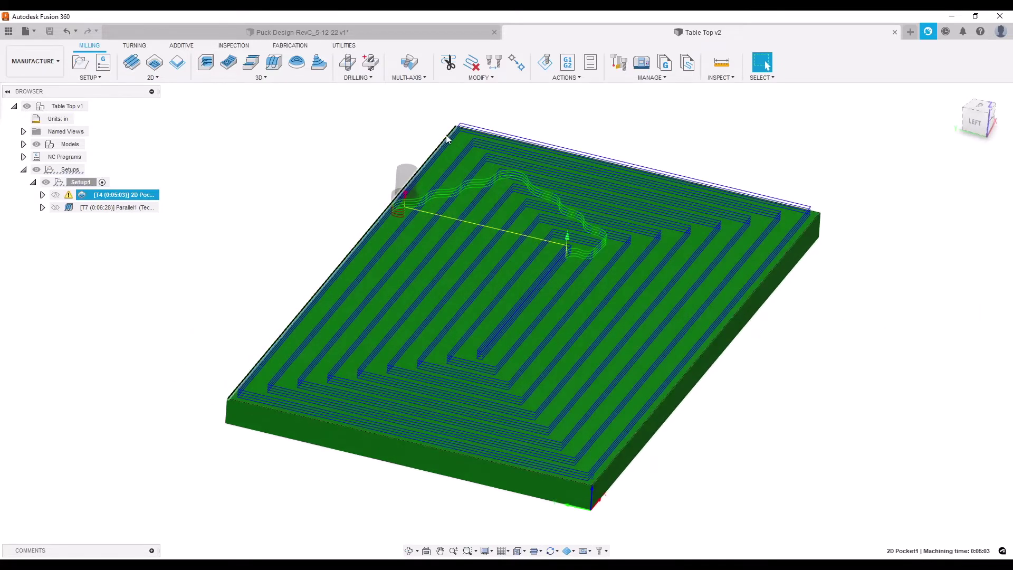
{"action": "left_click", "coordinate": [82, 182]}
{"action": "right_click", "coordinate": [83, 182]}
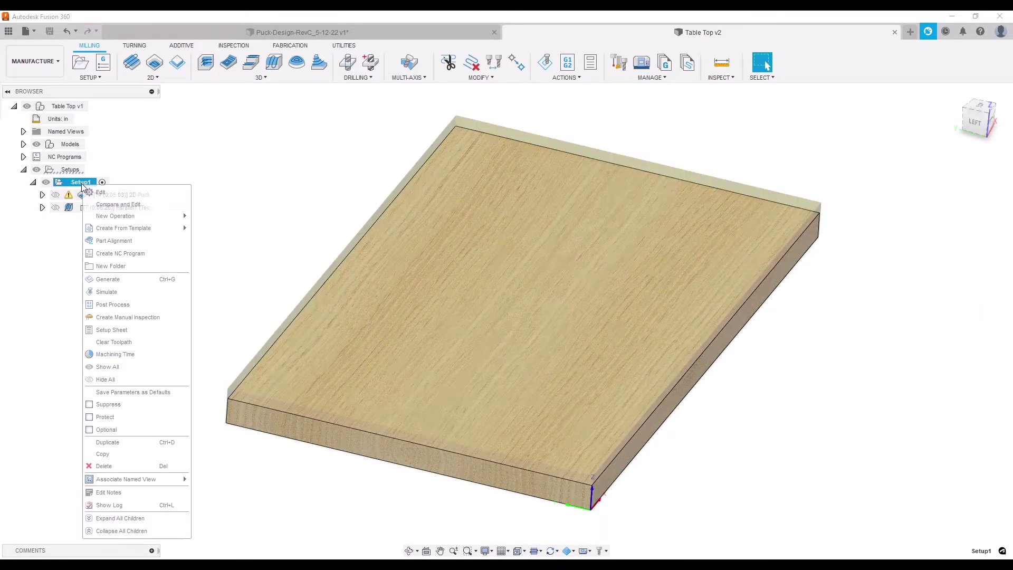
{"action": "left_click", "coordinate": [186, 161]}
{"action": "right_click", "coordinate": [118, 195]}
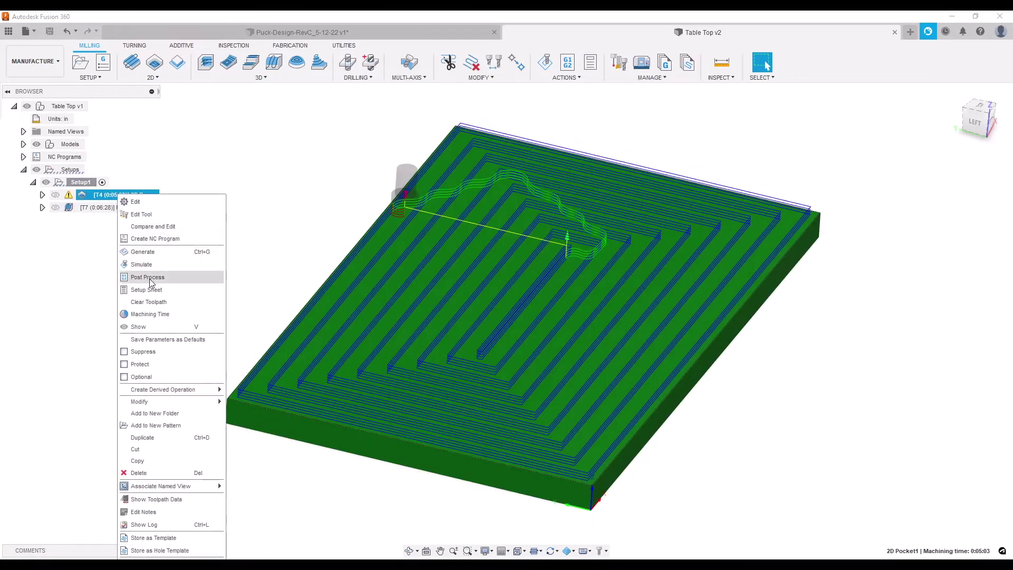
- Start the 2D Pocket1 simulation, run it briefly and pause
{"action": "left_click", "coordinate": [142, 264]}
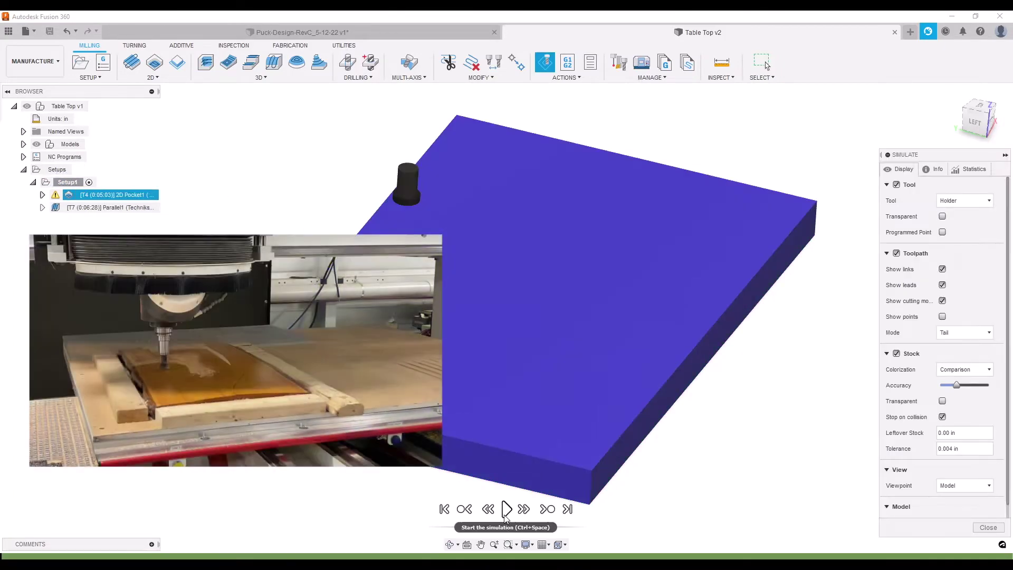
{"action": "left_click", "coordinate": [505, 509]}
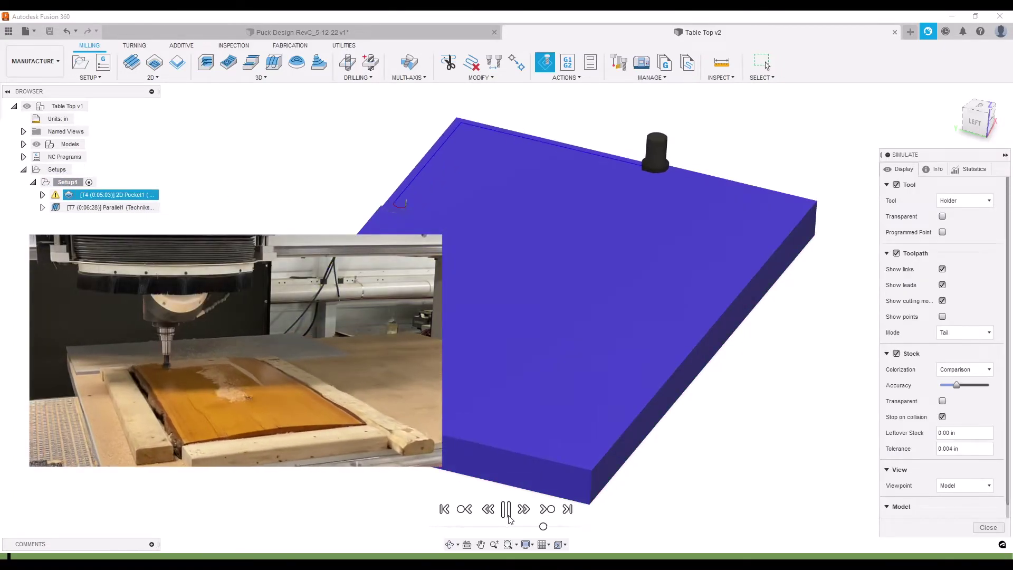
{"action": "left_click", "coordinate": [507, 511]}
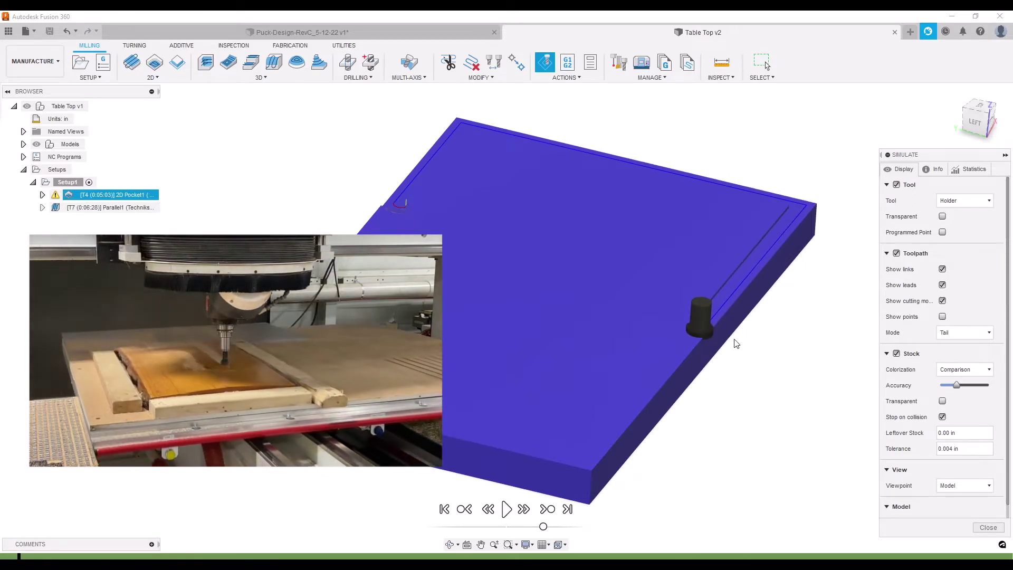
- Zoom in on the simulated stock and resume playback of the pocket cut
{"action": "scroll", "coordinate": [712, 324], "scroll_direction": "up", "scroll_amount": 1}
{"action": "scroll", "coordinate": [710, 331], "scroll_direction": "up", "scroll_amount": 3}
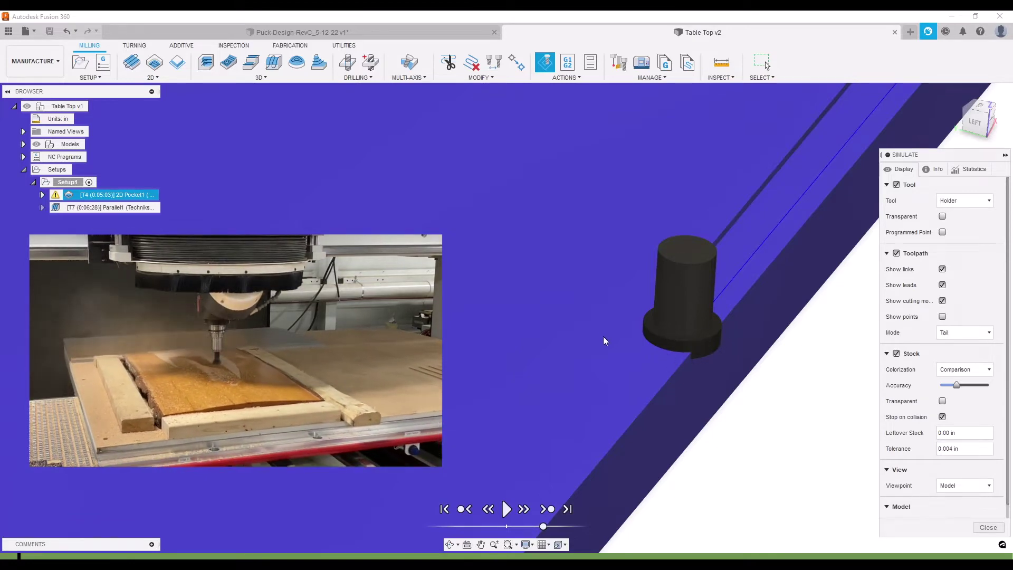
{"action": "scroll", "coordinate": [697, 400], "scroll_direction": "down", "scroll_amount": 3}
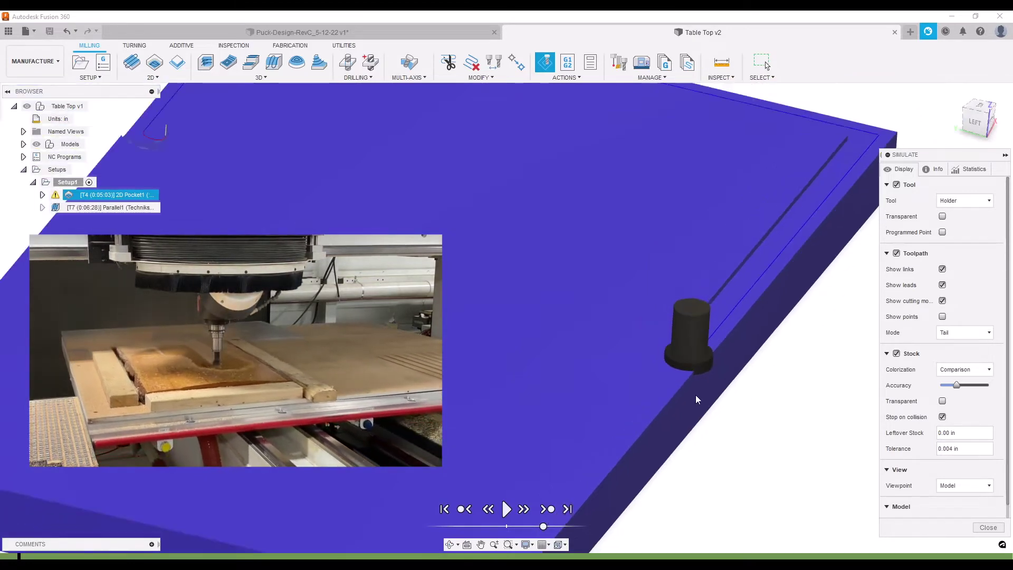
{"action": "middle_click_drag", "start_coordinate": [688, 368], "coordinate": [577, 399]}
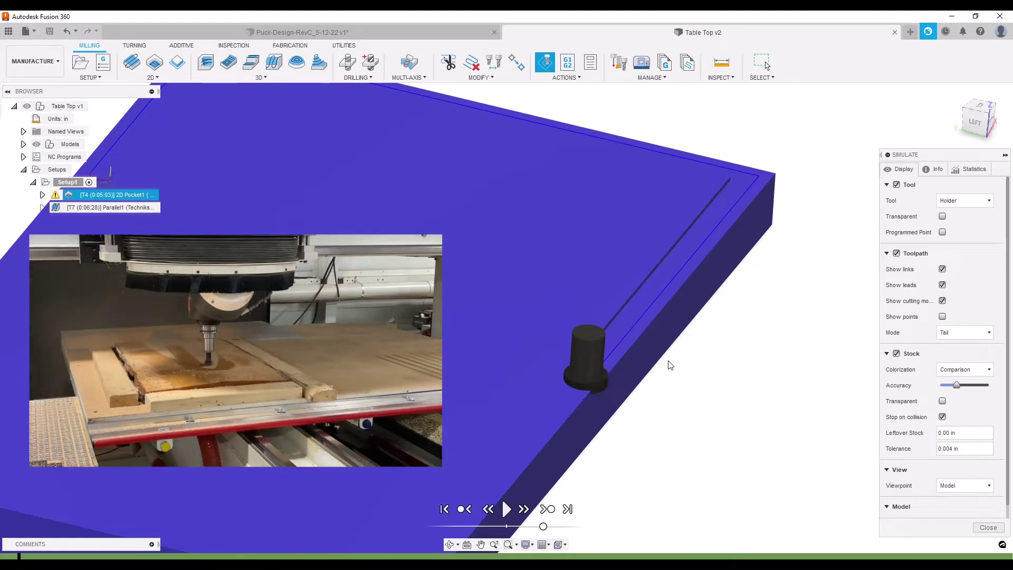
{"action": "scroll", "coordinate": [657, 364], "scroll_direction": "down", "scroll_amount": 3}
{"action": "middle_click_drag", "start_coordinate": [656, 364], "coordinate": [650, 293]}
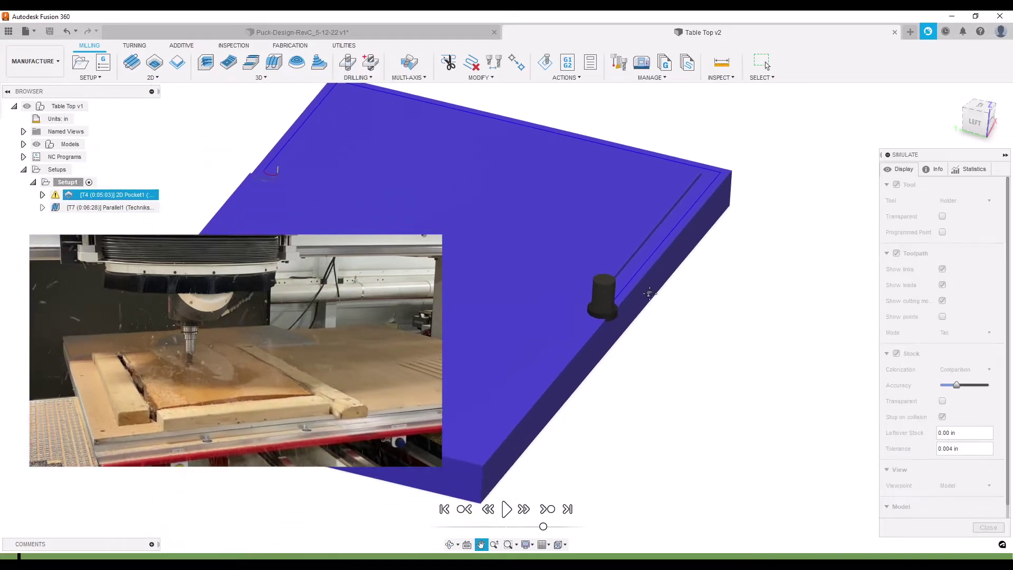
{"action": "scroll", "coordinate": [650, 293], "scroll_direction": "up", "scroll_amount": 3}
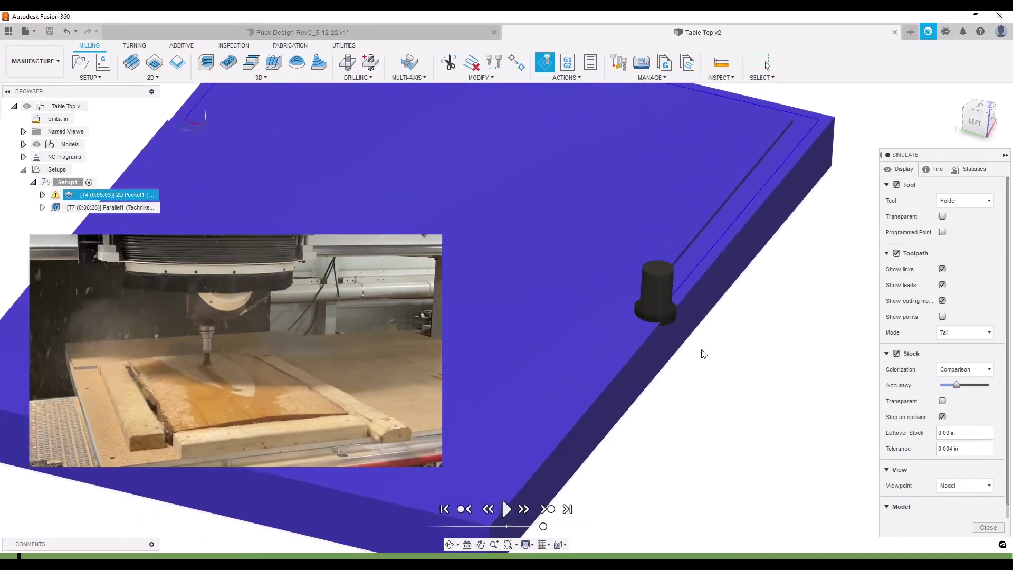
{"action": "scroll", "coordinate": [703, 354], "scroll_direction": "down", "scroll_amount": 2}
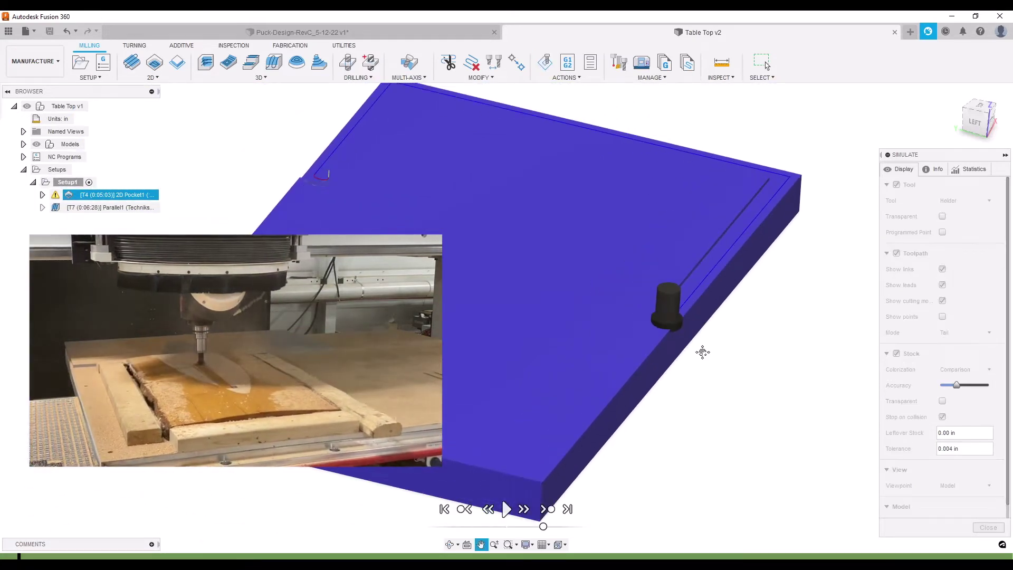
{"action": "left_click", "coordinate": [507, 509]}
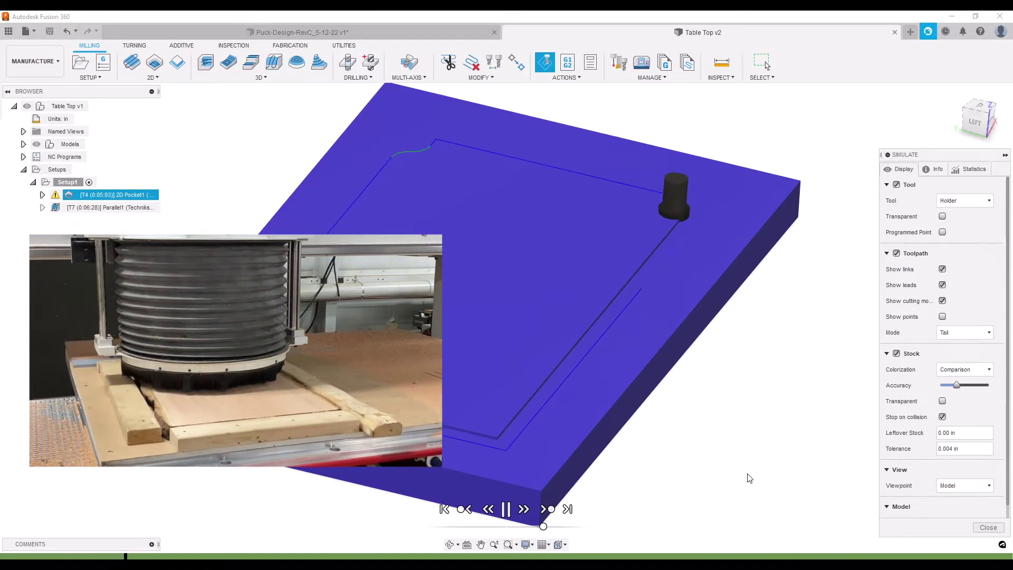
- Close the simulation and display the Parallel1 sanding toolpath over the table top
{"action": "left_click", "coordinate": [988, 527]}
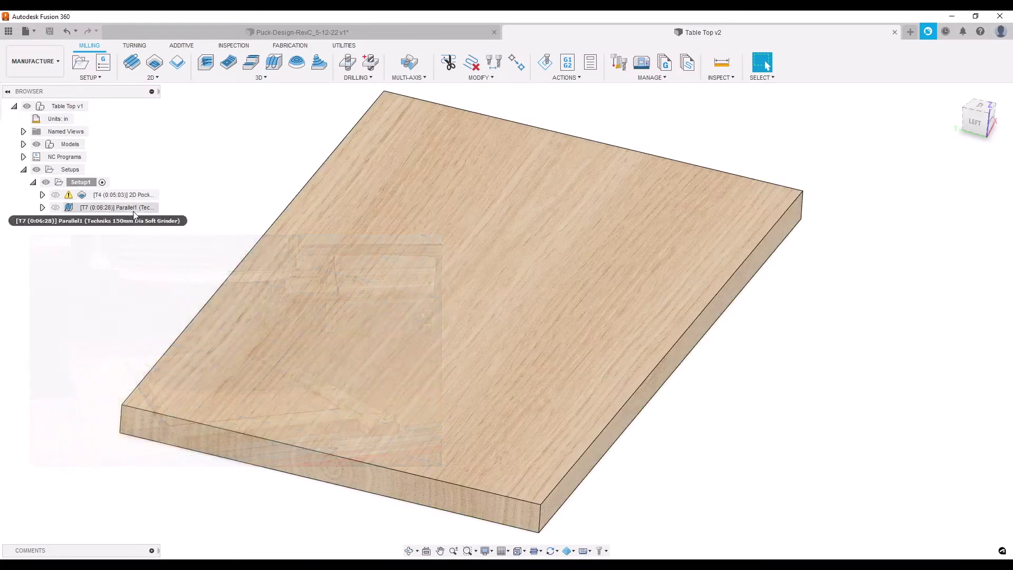
{"action": "left_click", "coordinate": [113, 207]}
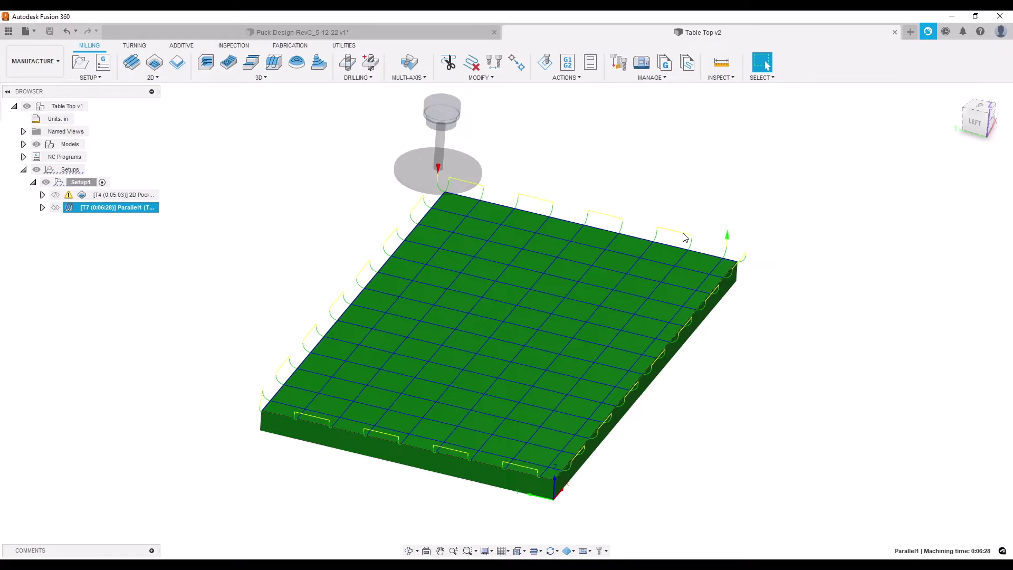
{"action": "middle_click_drag", "start_coordinate": [702, 407], "coordinate": [693, 380]}
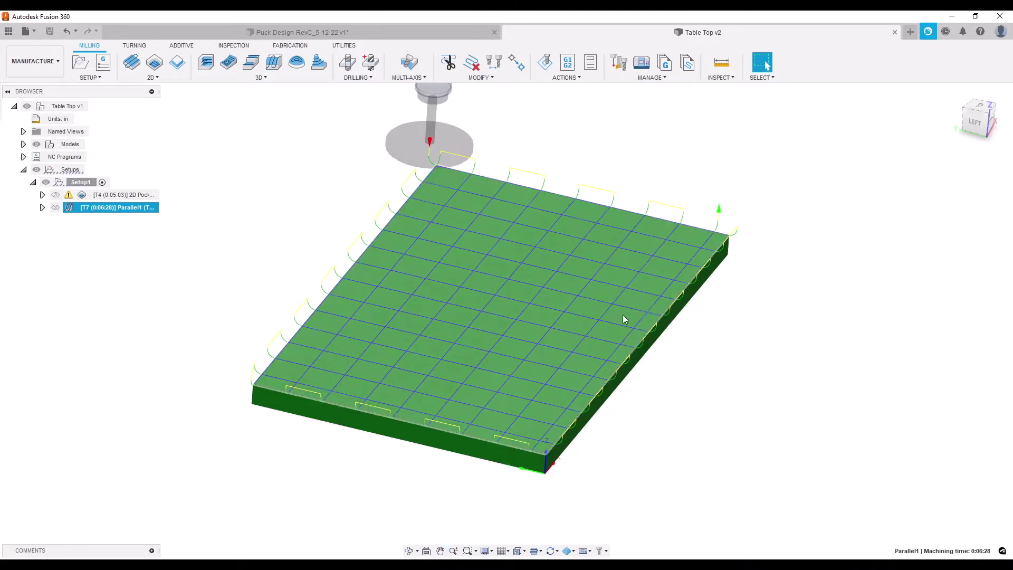
{"action": "middle_click_drag", "start_coordinate": [656, 319], "coordinate": [717, 414]}
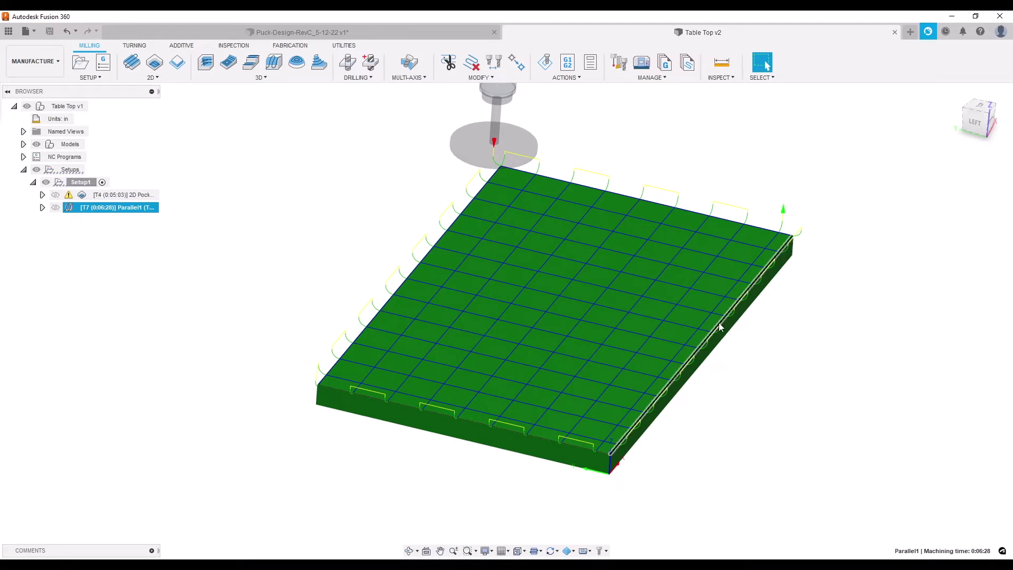
{"action": "middle_click_drag", "start_coordinate": [756, 386], "coordinate": [727, 393]}
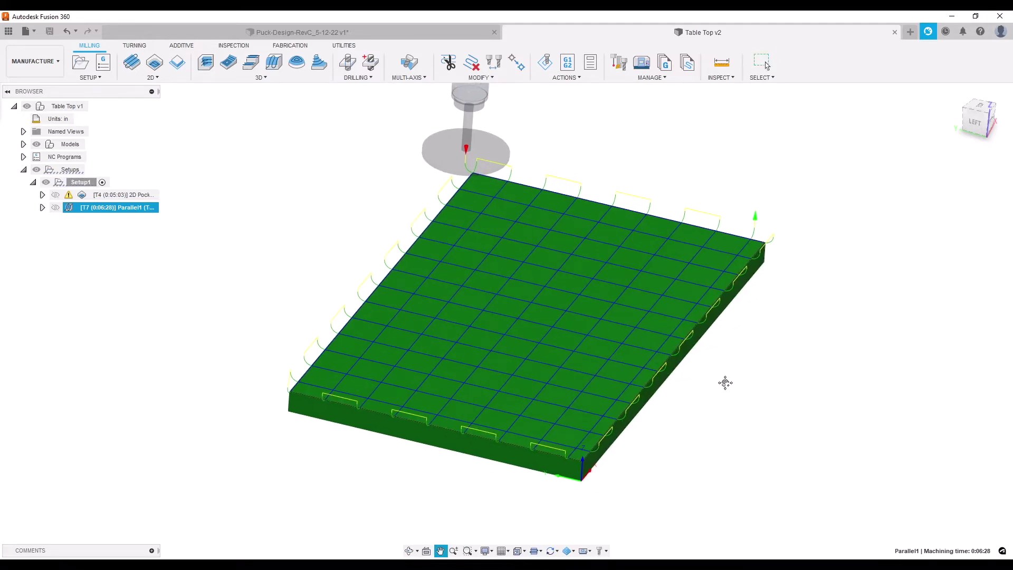
{"action": "left_click_drag", "start_coordinate": [725, 383], "coordinate": [726, 378]}
{"action": "key", "text": "Escape"}
{"action": "middle_click_drag", "start_coordinate": [726, 378], "coordinate": [737, 382], "text": "shift"}
{"action": "scroll", "coordinate": [737, 382], "scroll_direction": "up", "scroll_amount": 3}
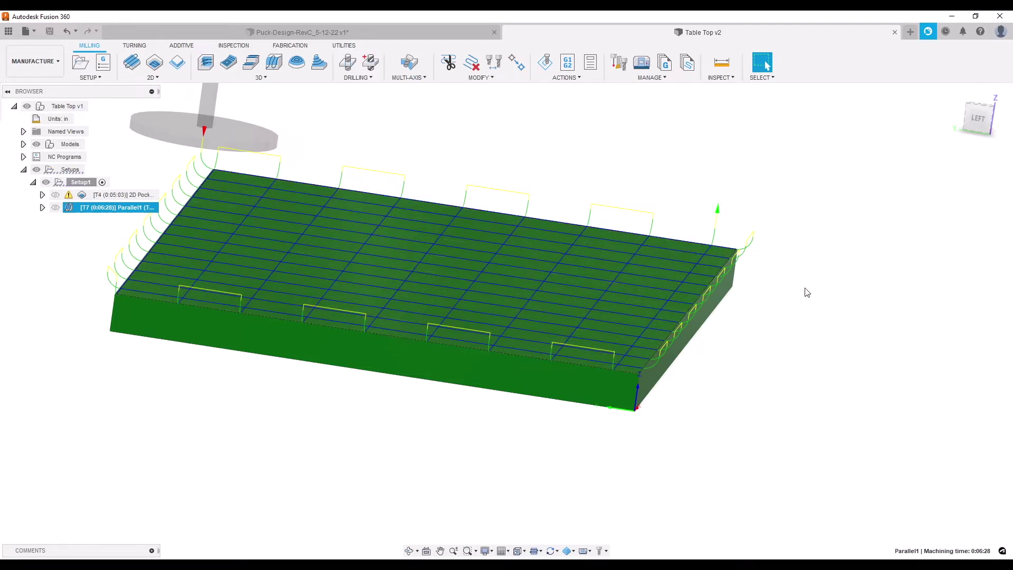
{"action": "scroll", "coordinate": [686, 375], "scroll_direction": "down", "scroll_amount": 2}
{"action": "scroll", "coordinate": [294, 192], "scroll_direction": "up", "scroll_amount": 3}
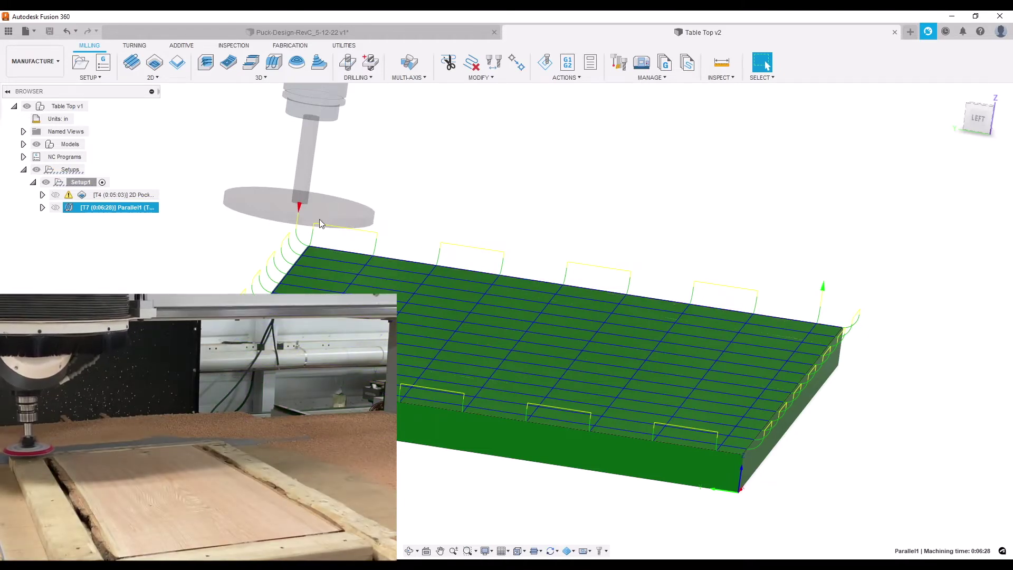
{"action": "scroll", "coordinate": [590, 312], "scroll_direction": "up", "scroll_amount": 1}
{"action": "middle_click_drag", "start_coordinate": [590, 312], "coordinate": [464, 299]}
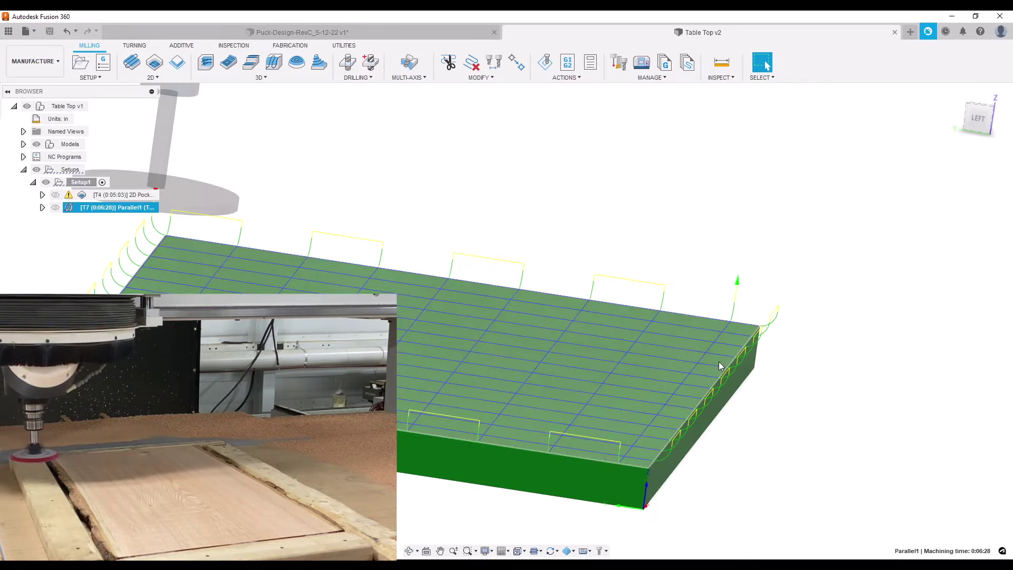
{"action": "scroll", "coordinate": [704, 358], "scroll_direction": "down", "scroll_amount": 2}
{"action": "scroll", "coordinate": [704, 359], "scroll_direction": "up", "scroll_amount": 1}
{"action": "middle_click_drag", "start_coordinate": [704, 359], "coordinate": [753, 330]}
{"action": "scroll", "coordinate": [825, 328], "scroll_direction": "down", "scroll_amount": 1}
{"action": "scroll", "coordinate": [685, 380], "scroll_direction": "up", "scroll_amount": 2}
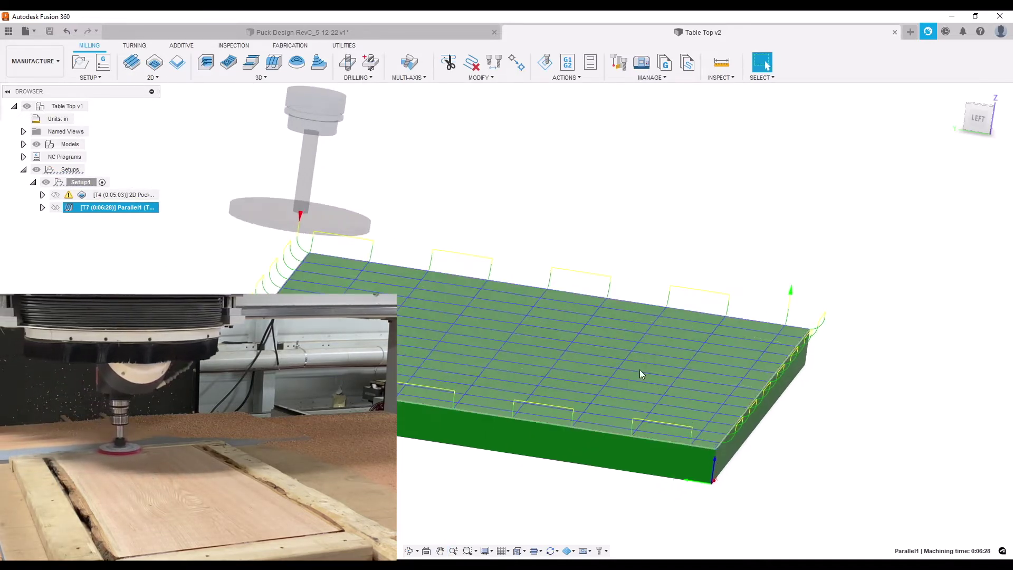
{"action": "middle_click_drag", "start_coordinate": [634, 363], "coordinate": [596, 372], "text": "shift"}
{"action": "key", "text": "F2"}
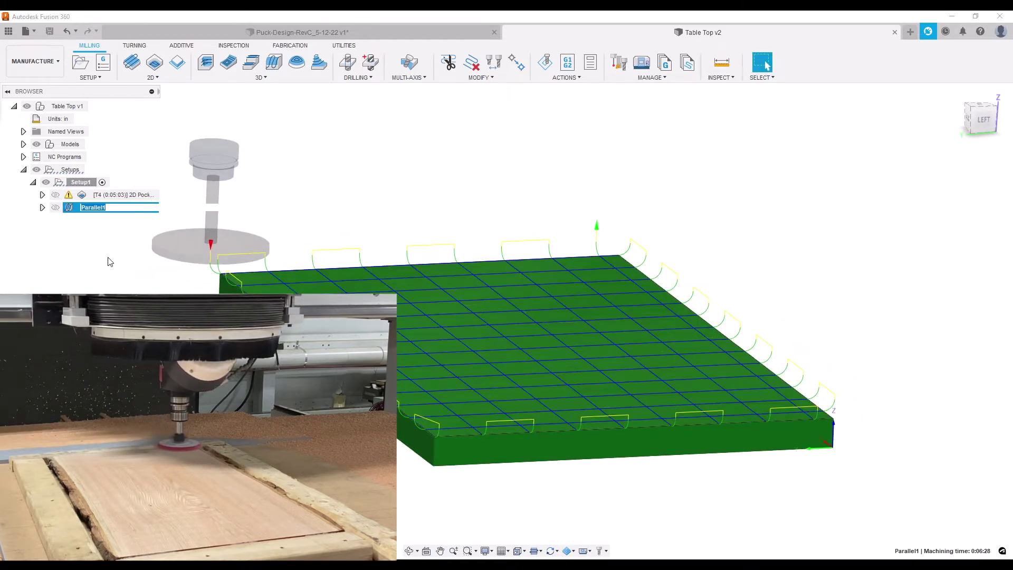
{"action": "key", "text": "Return"}
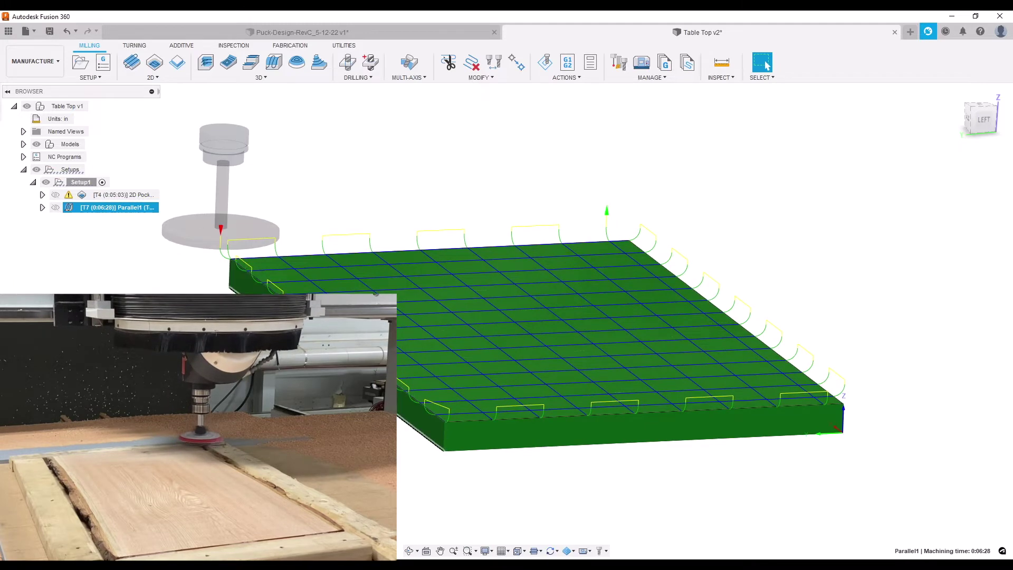
{"action": "right_click", "coordinate": [132, 209]}
{"action": "left_click", "coordinate": [148, 218]}
{"action": "left_click", "coordinate": [948, 170]}
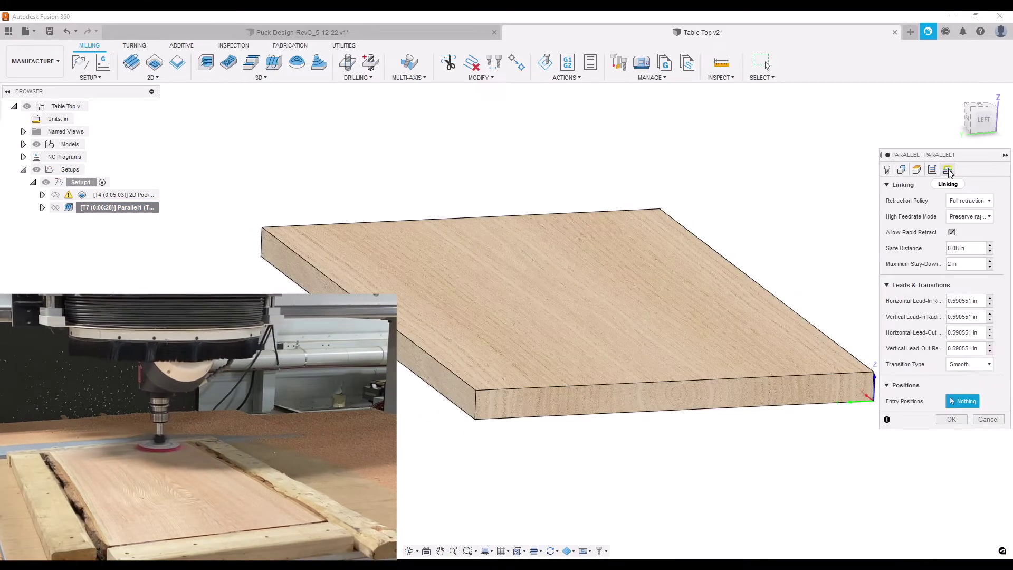
{"action": "left_click", "coordinate": [935, 172]}
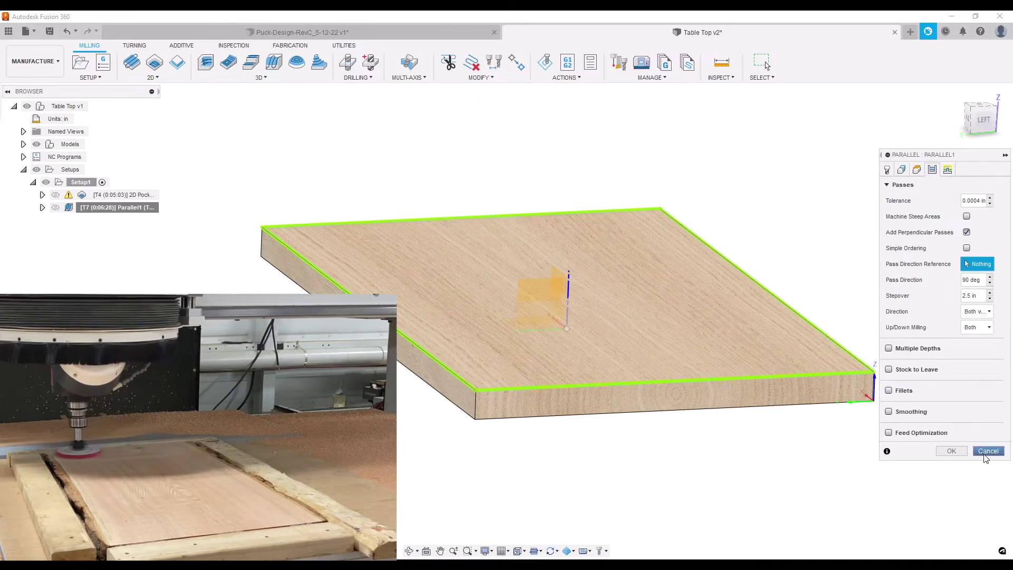
{"action": "left_click", "coordinate": [951, 450]}
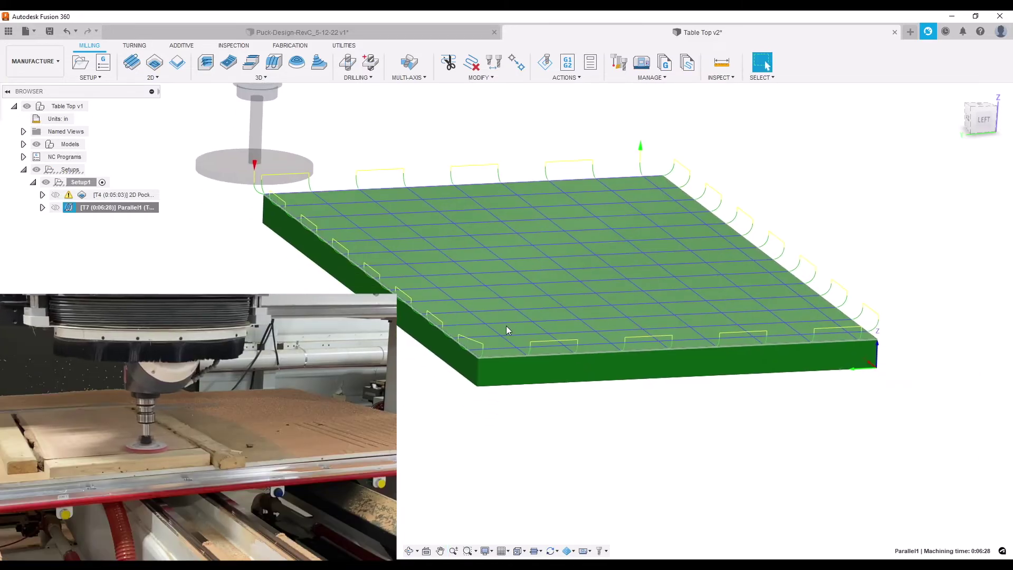
{"action": "middle_click_drag", "start_coordinate": [507, 333], "coordinate": [458, 321], "text": "shift"}
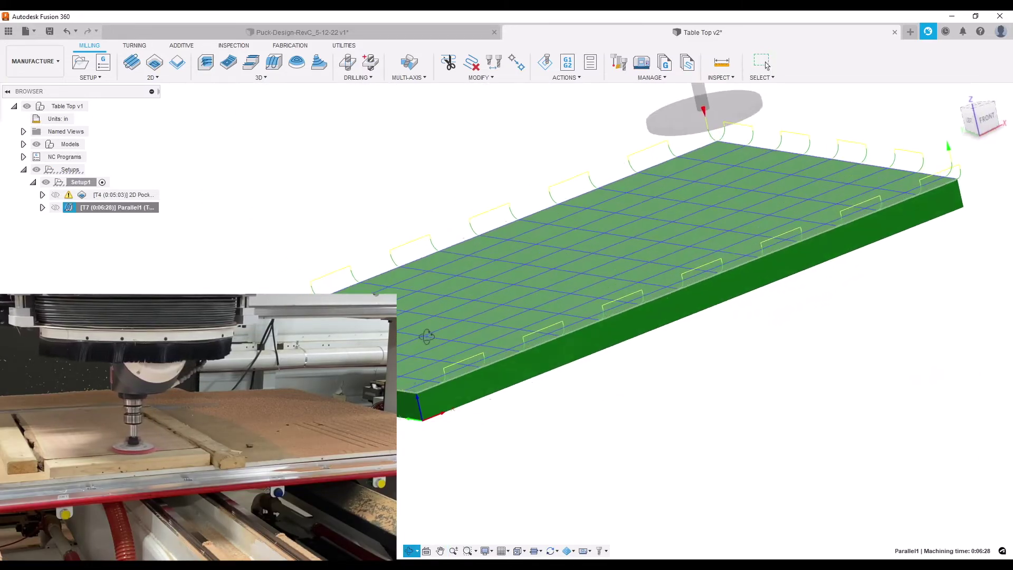
{"action": "left_click", "coordinate": [767, 65]}
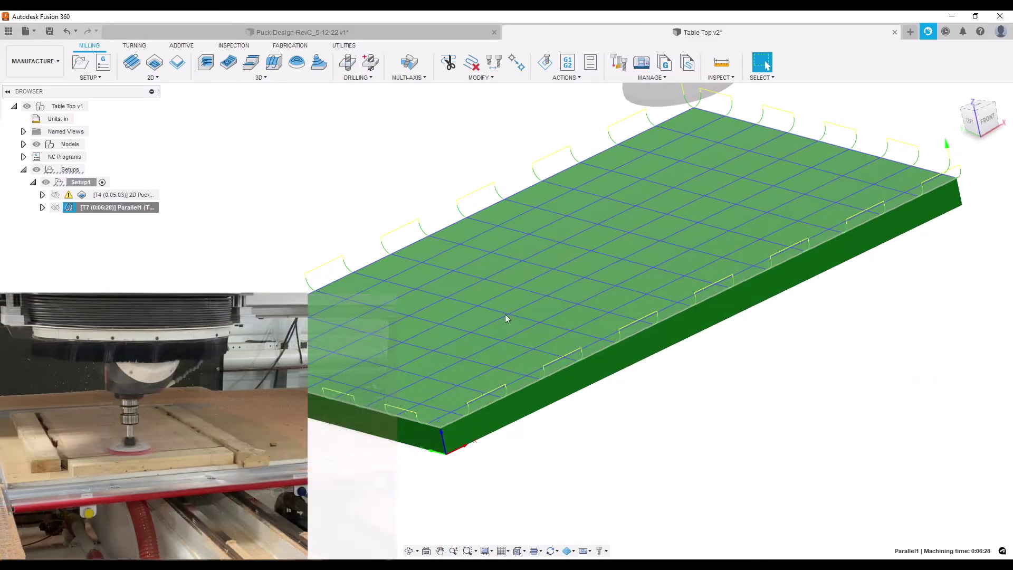
{"action": "scroll", "coordinate": [327, 339], "scroll_direction": "down", "scroll_amount": 2}
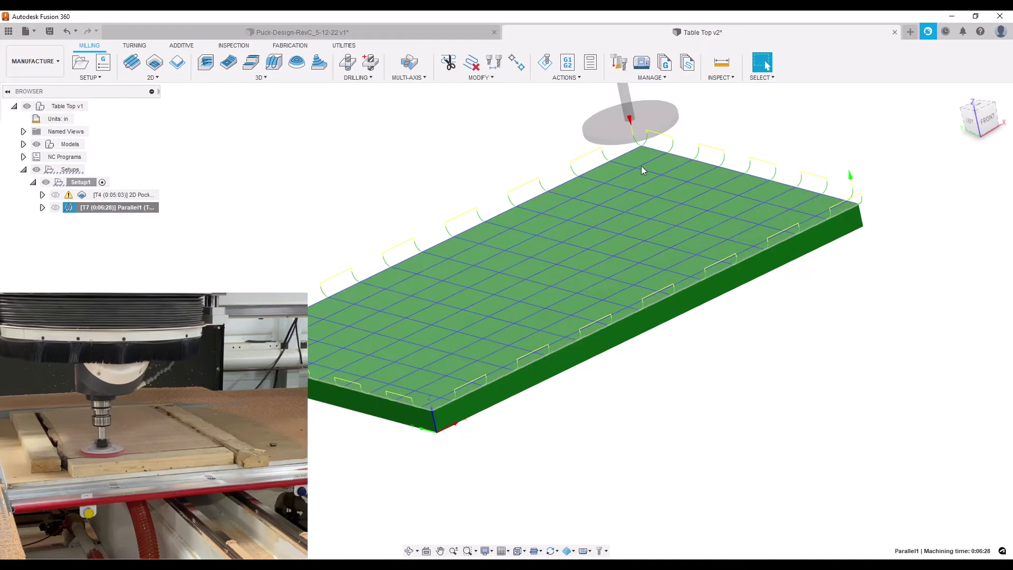
{"action": "middle_click_drag", "start_coordinate": [438, 369], "coordinate": [428, 406]}
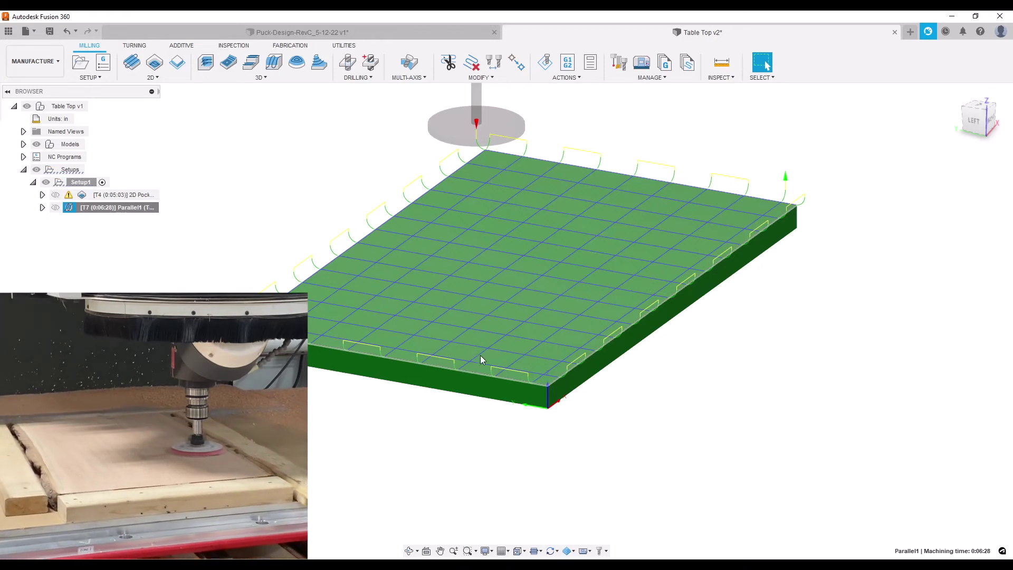
{"action": "scroll", "coordinate": [479, 362], "scroll_direction": "down", "scroll_amount": 2}
{"action": "middle_click_drag", "start_coordinate": [491, 380], "coordinate": [534, 421]}
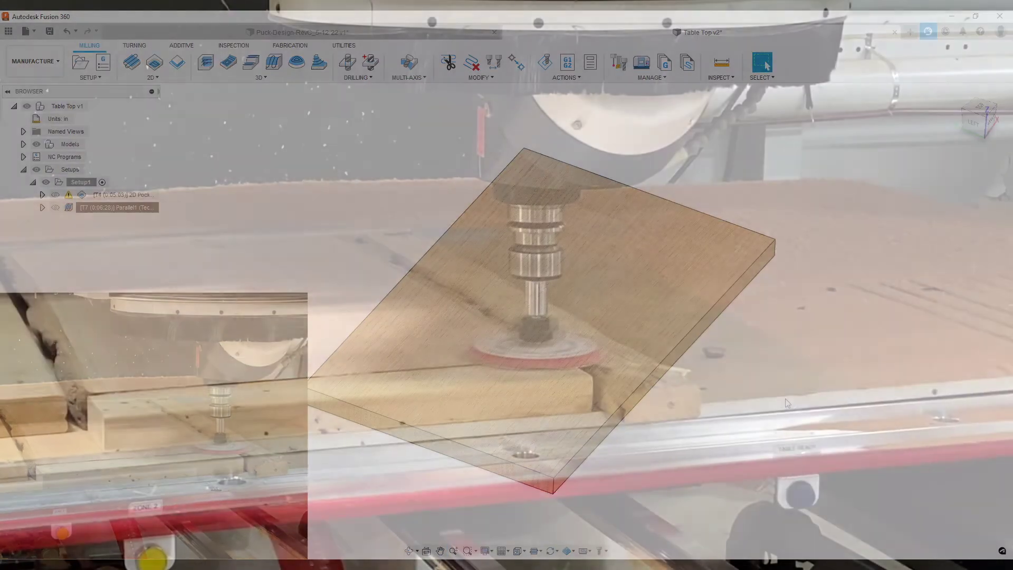